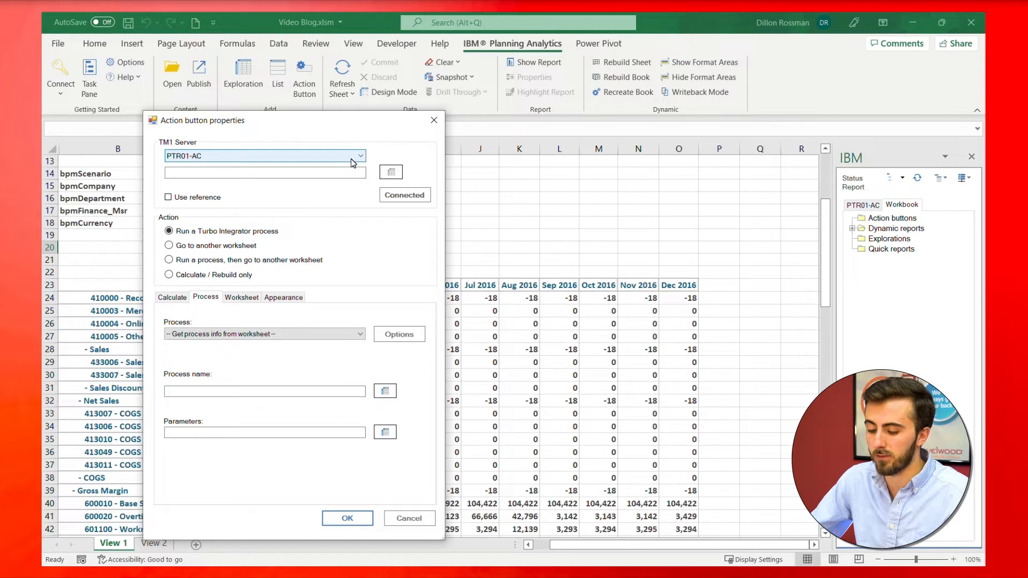
Select PTR01-AC as the TM1 server for the new action button
{"action": "left_click", "coordinate": [353, 160]}
{"action": "left_click", "coordinate": [197, 170]}
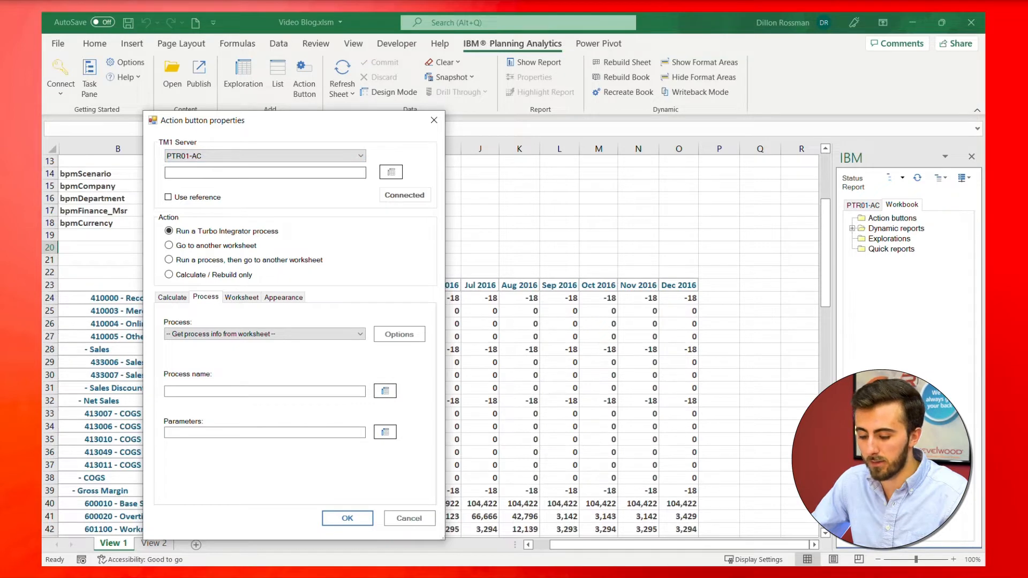
{"action": "left_click", "coordinate": [214, 171]}
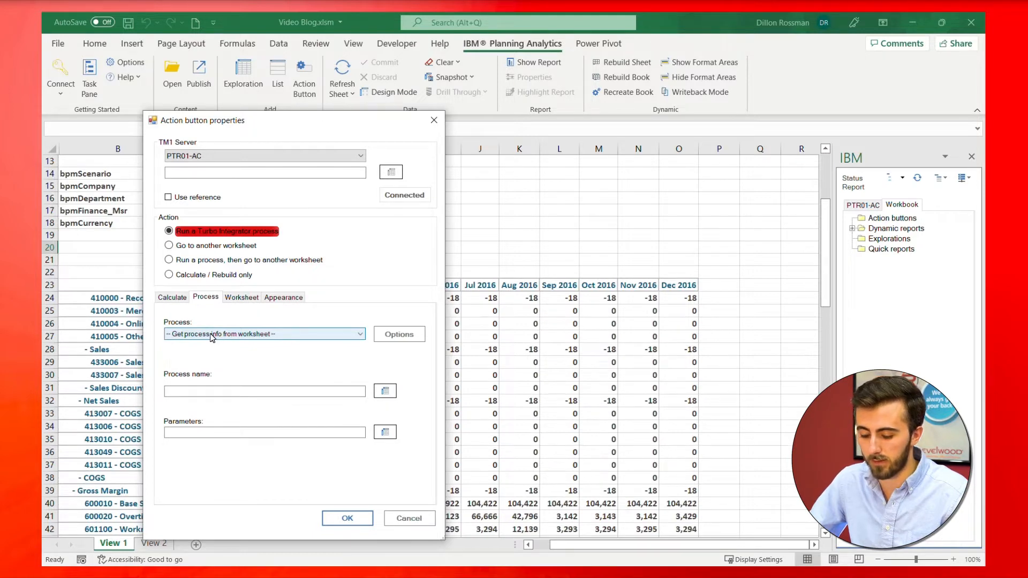
Assign the process DATA - Copy Scenario - CALL to the action button to bring up its parameters
{"action": "left_click", "coordinate": [360, 334]}
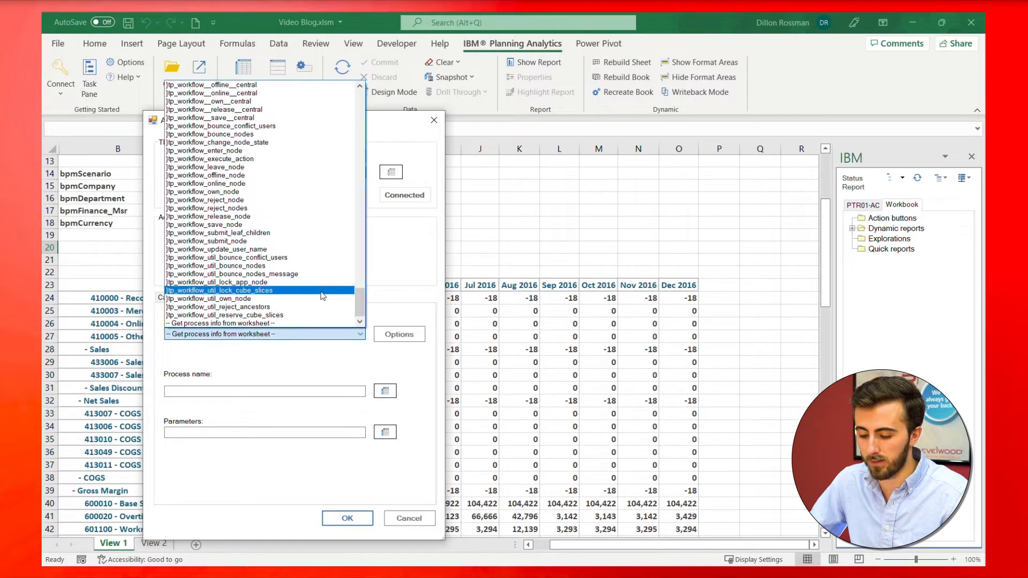
{"action": "left_click_drag", "start_coordinate": [360, 301], "coordinate": [374, 105]}
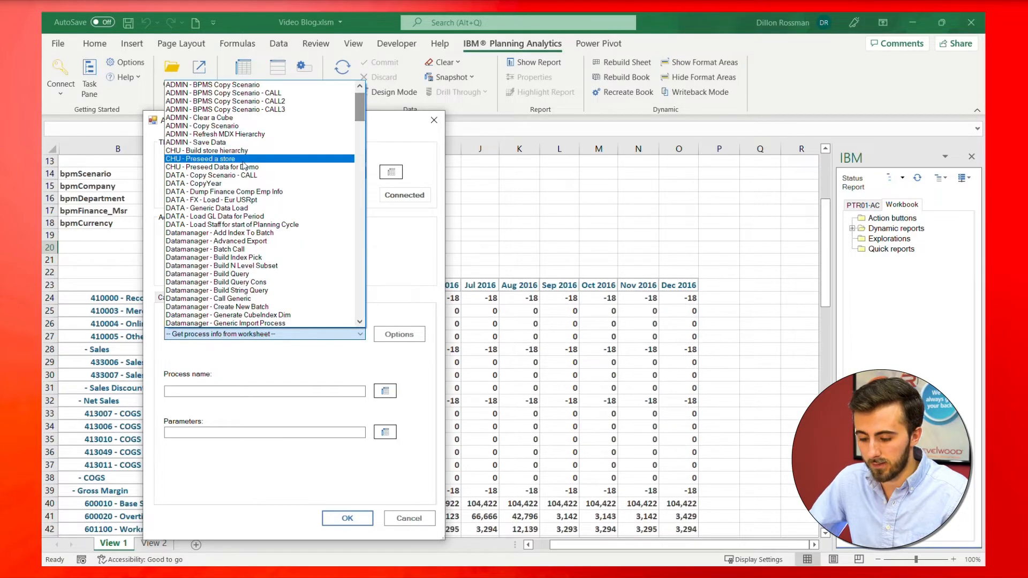
{"action": "left_click", "coordinate": [229, 176]}
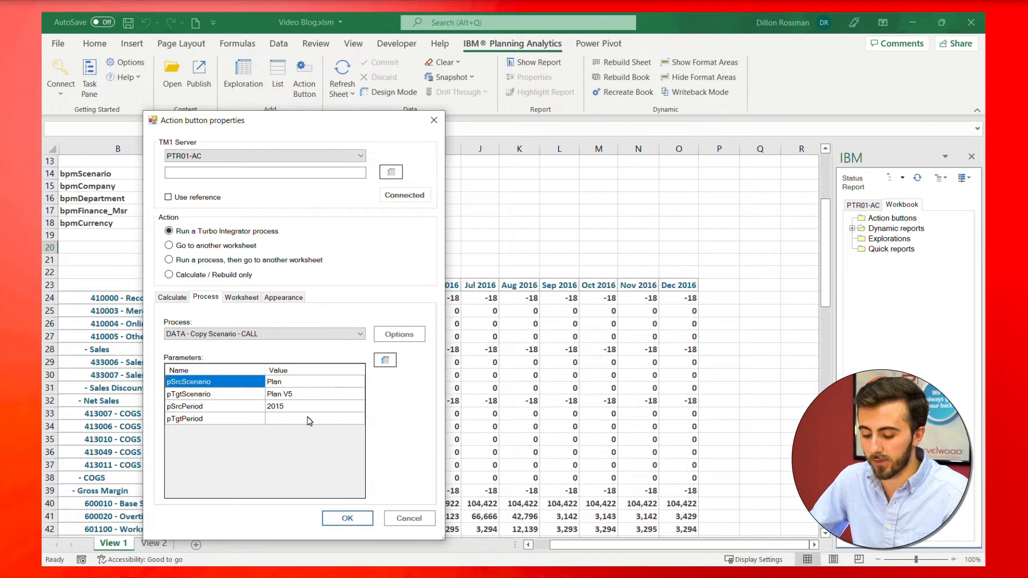
Set the action button's Turbo Integrator process to ADMIN - Save Data
{"action": "left_click", "coordinate": [311, 337]}
{"action": "scroll", "coordinate": [257, 219], "scroll_direction": "up", "scroll_amount": 4}
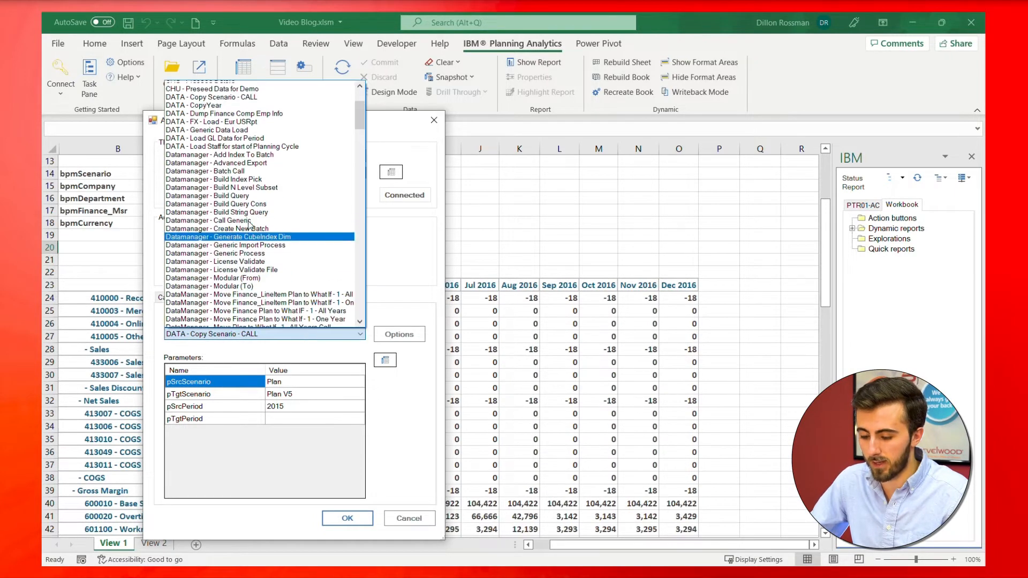
{"action": "scroll", "coordinate": [252, 187], "scroll_direction": "up", "scroll_amount": 2}
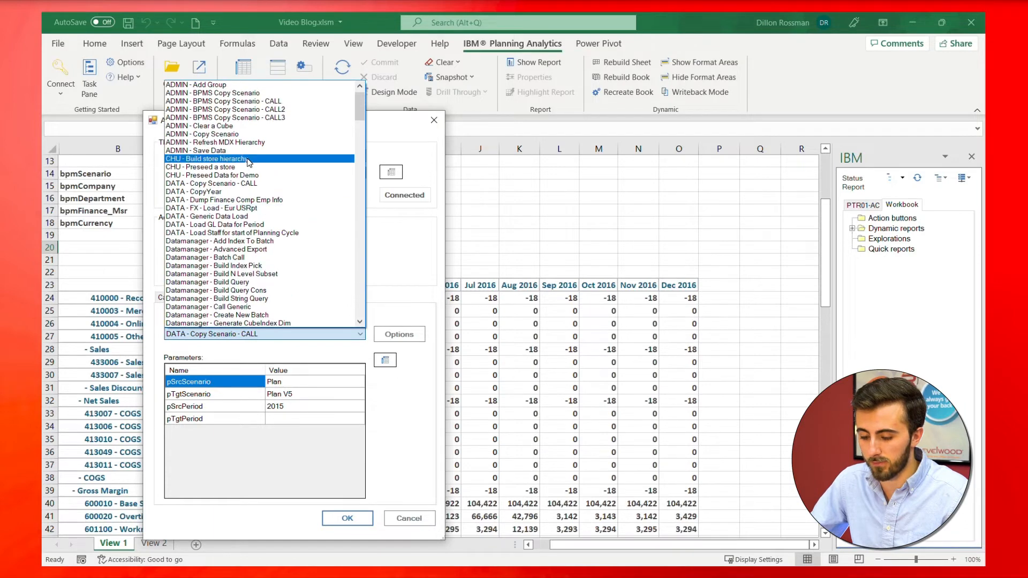
{"action": "left_click", "coordinate": [249, 150]}
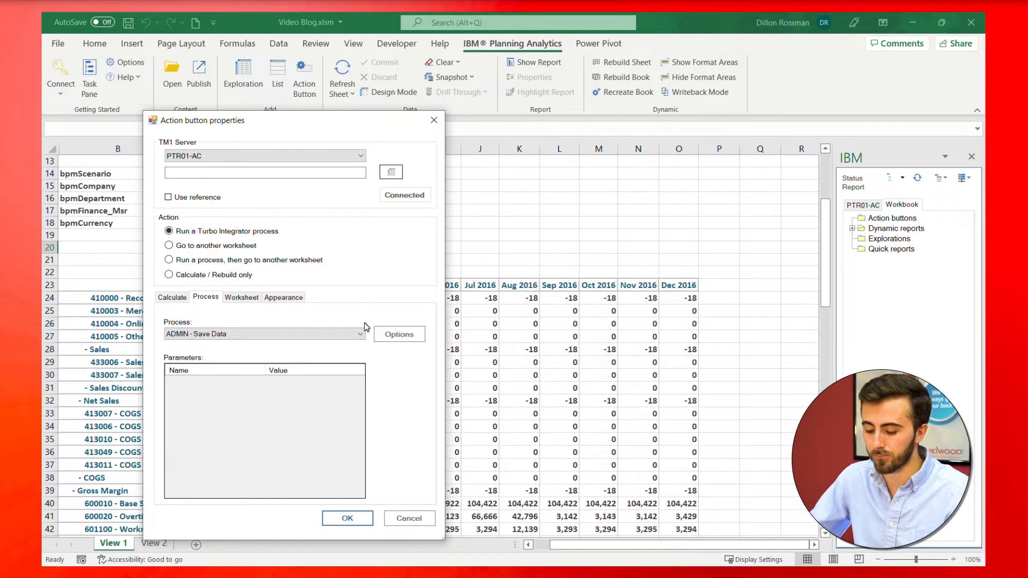
Review the process options for calculation and the success and failure messages, and accept them as they are
{"action": "left_click", "coordinate": [401, 335]}
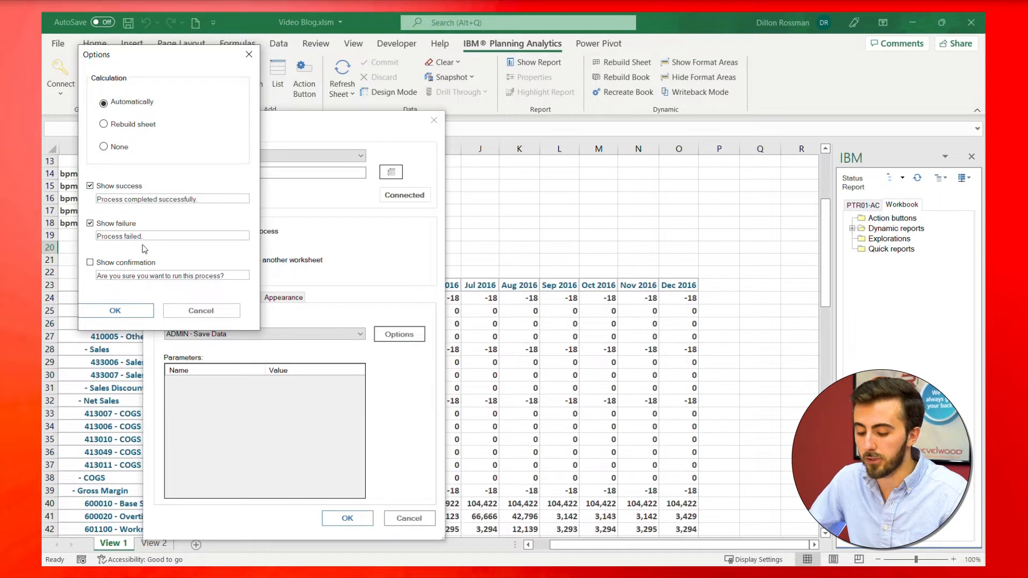
{"action": "left_click_drag", "start_coordinate": [119, 199], "coordinate": [198, 199]}
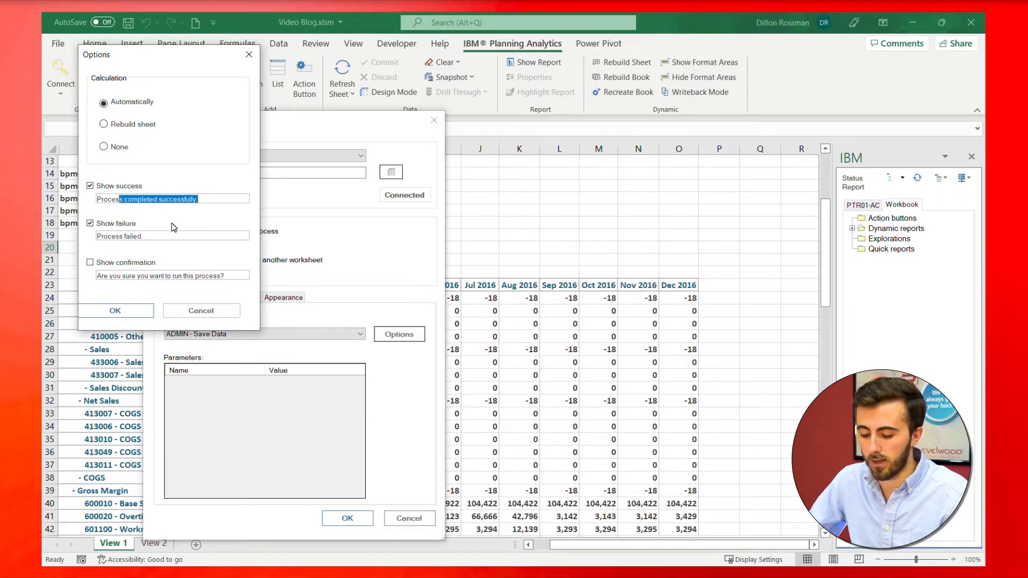
{"action": "left_click", "coordinate": [128, 311]}
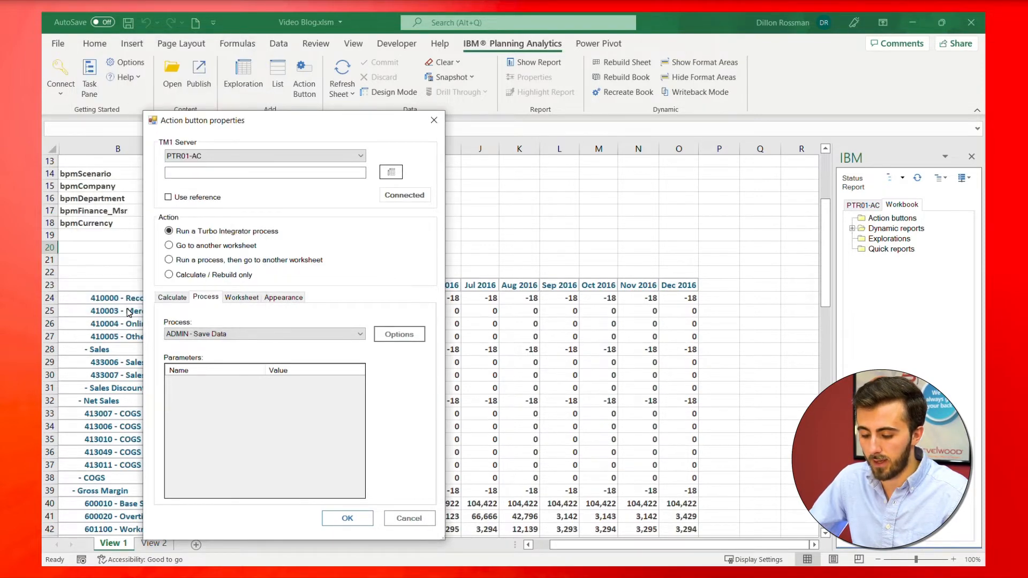
Set the action button's caption to Save Data and place the button on the sheet
{"action": "left_click", "coordinate": [286, 298]}
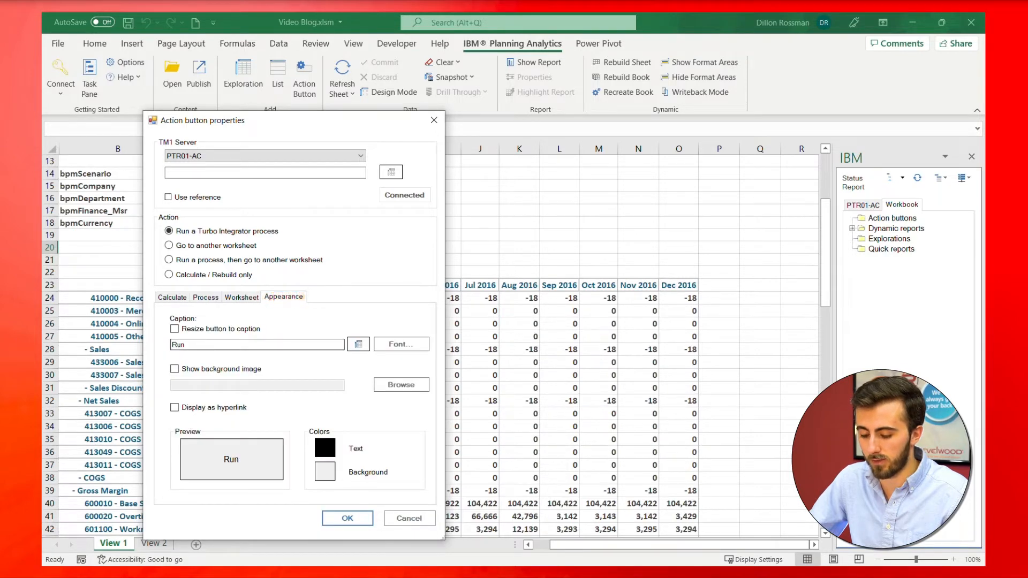
{"action": "left_click_drag", "start_coordinate": [186, 345], "coordinate": [172, 345]}
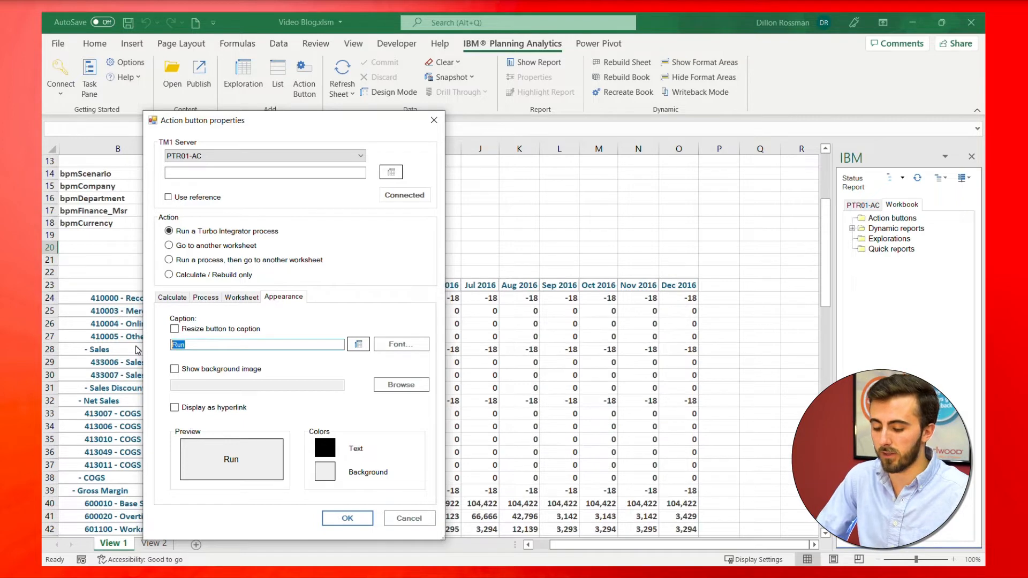
{"action": "type", "text": "Save Data"}
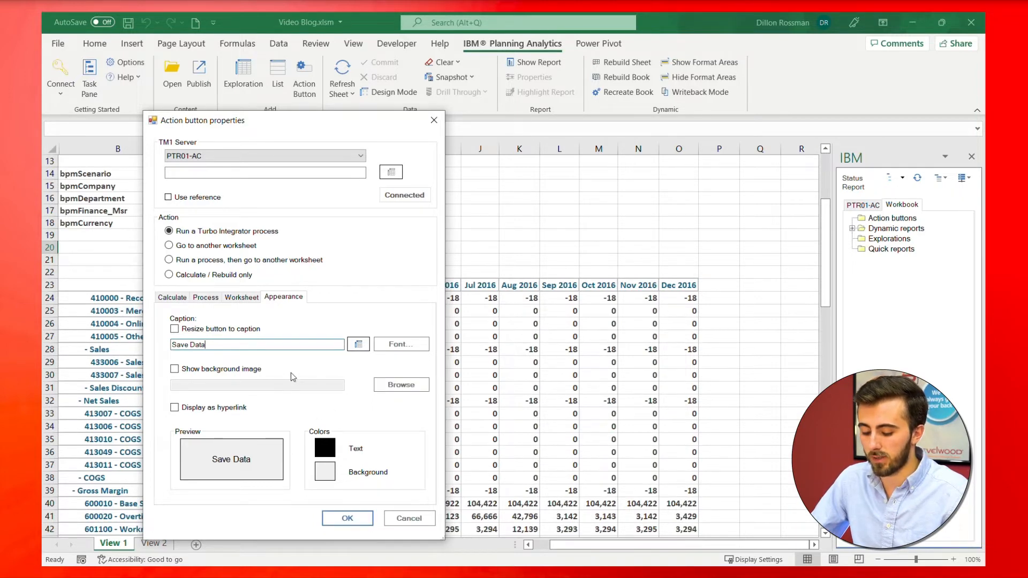
{"action": "left_click", "coordinate": [347, 518]}
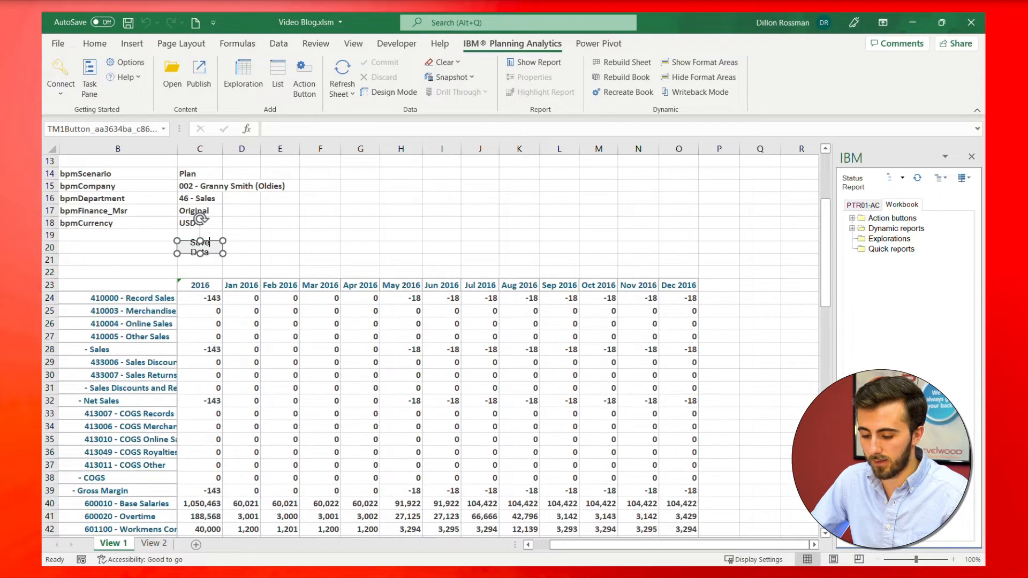
Enlarge the Save Data button to cover about C20 through D21 and run it to test its process
{"action": "right_click", "coordinate": [221, 251]}
{"action": "key", "text": "Escape"}
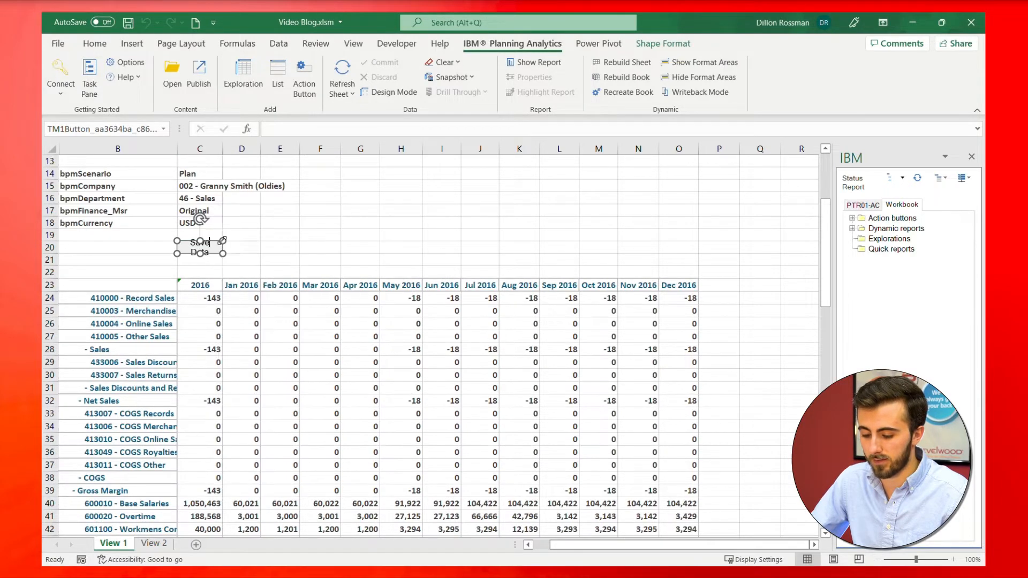
{"action": "left_click_drag", "start_coordinate": [225, 251], "coordinate": [264, 266]}
{"action": "left_click", "coordinate": [280, 247]}
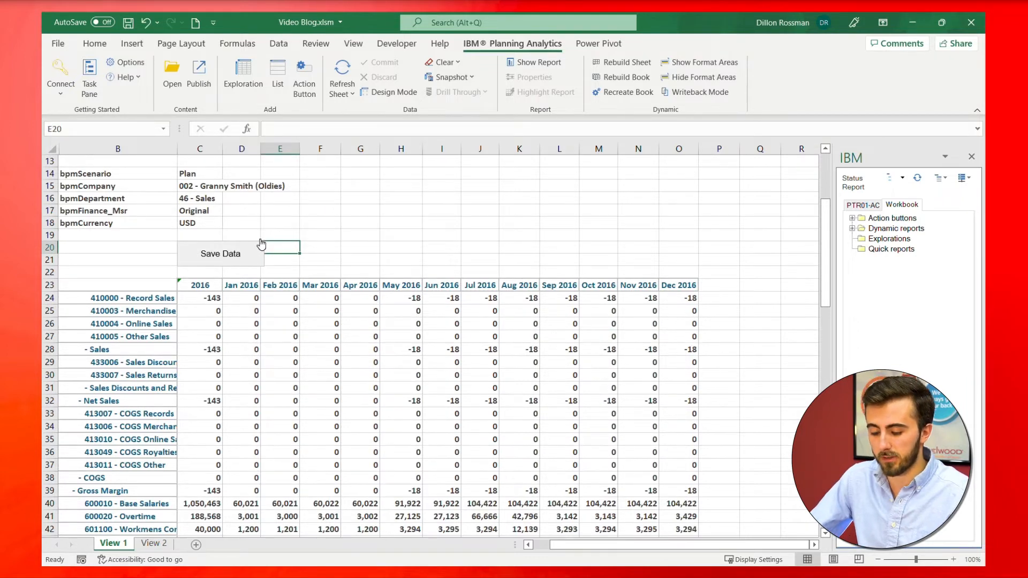
{"action": "left_click", "coordinate": [236, 253]}
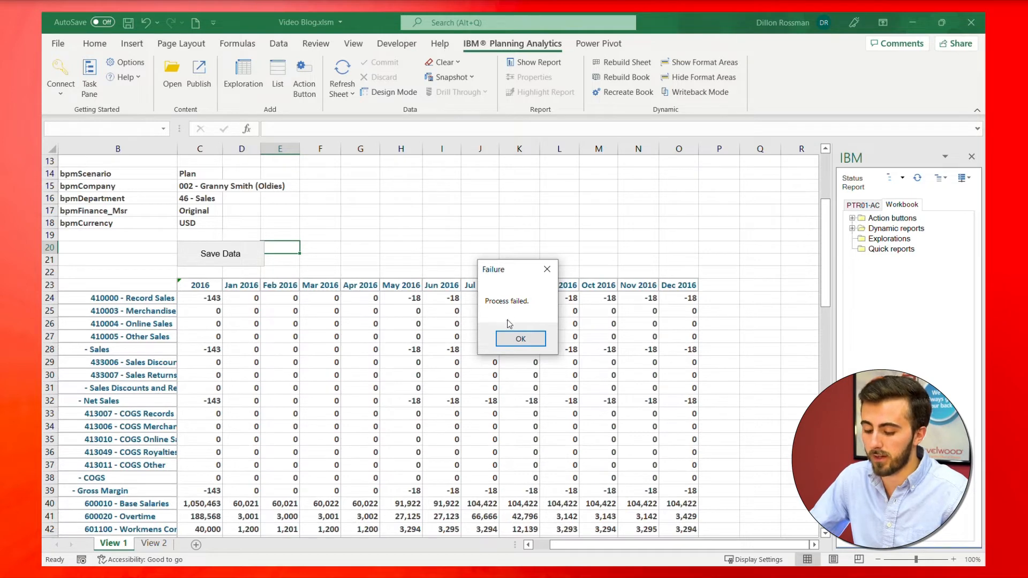
{"action": "left_click", "coordinate": [529, 340]}
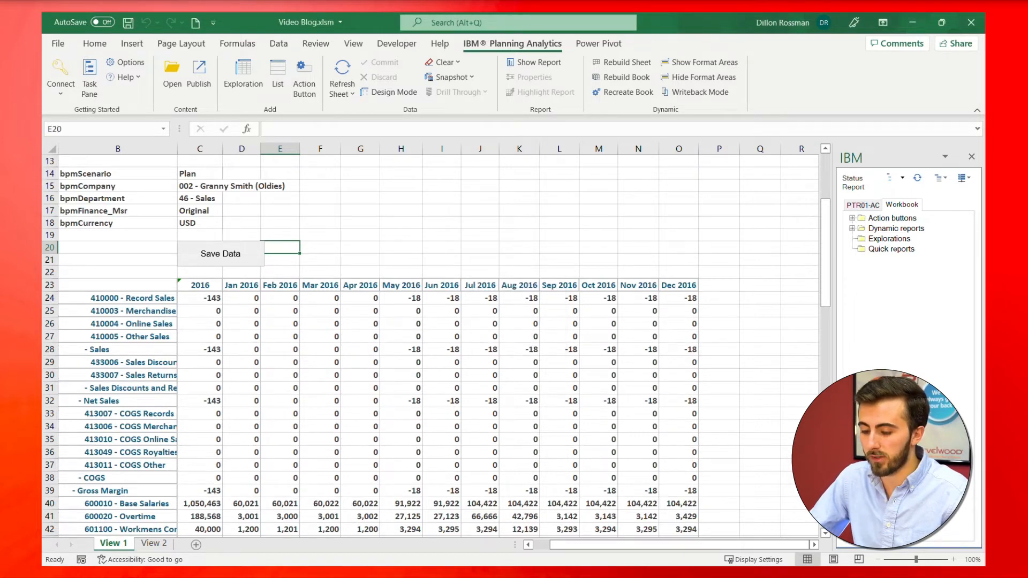
Delete the Save Data action button from the View 1 sheet
{"action": "left_click", "coordinate": [852, 218]}
{"action": "right_click", "coordinate": [904, 230]}
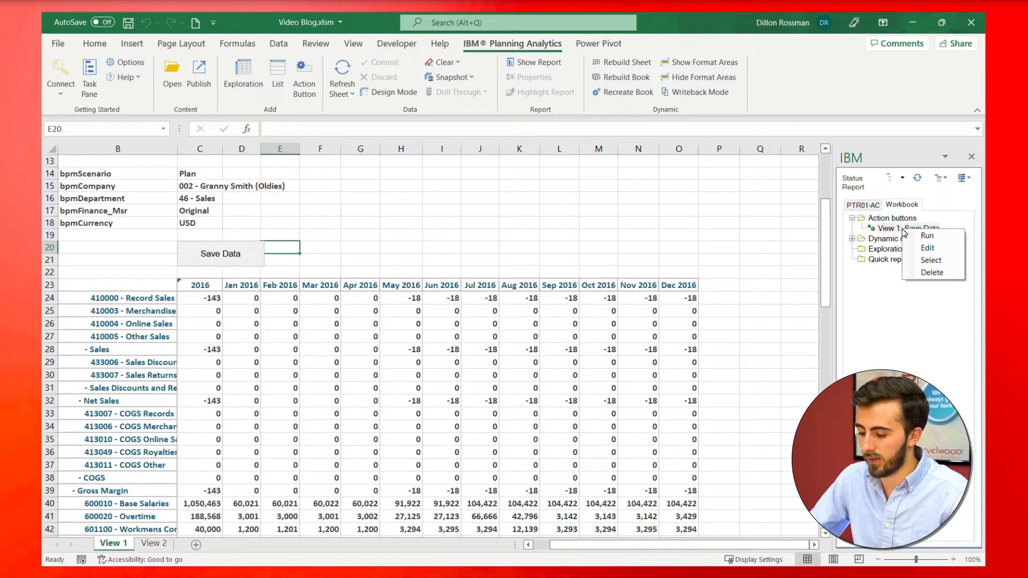
{"action": "left_click", "coordinate": [934, 272]}
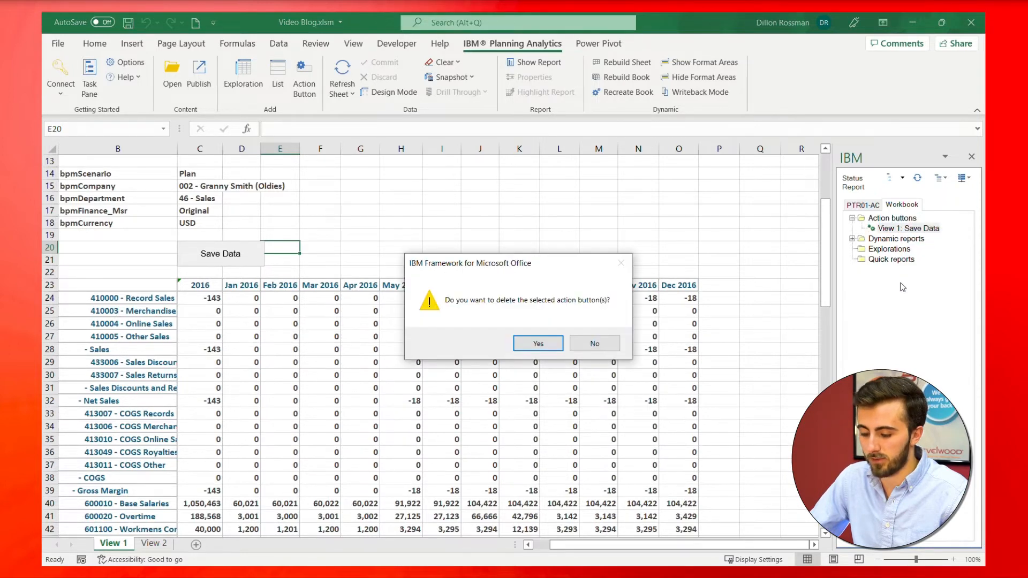
{"action": "left_click", "coordinate": [538, 344]}
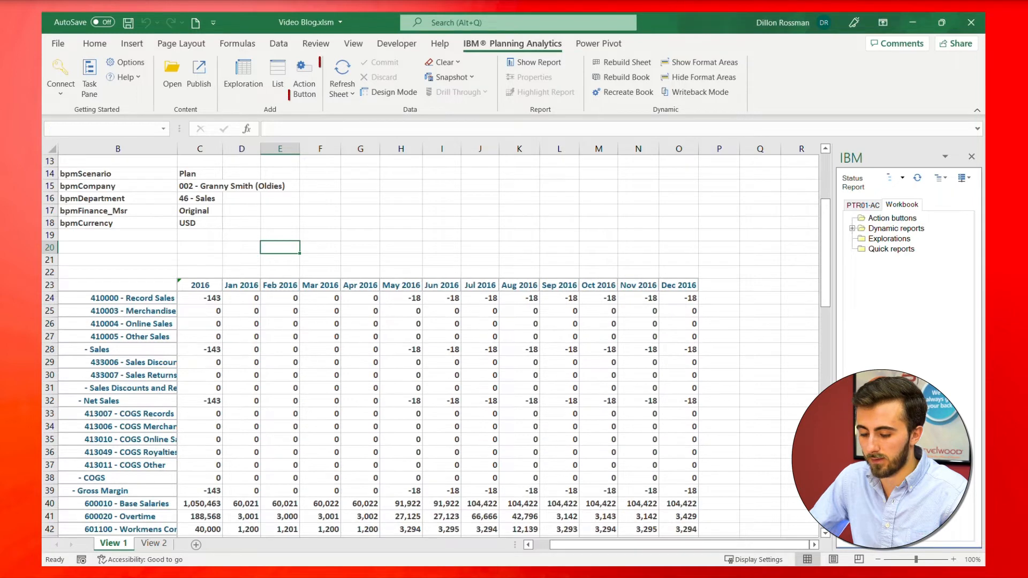
Insert a new action button at cell C20 that goes to another worksheet, with View 2 as the target sheet
{"action": "left_click", "coordinate": [200, 247]}
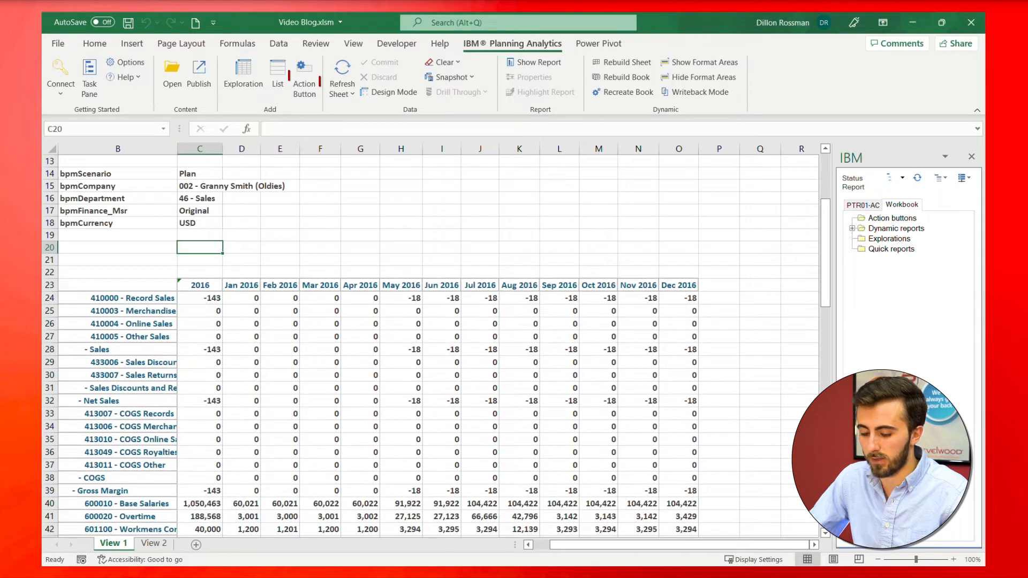
{"action": "left_click", "coordinate": [311, 86]}
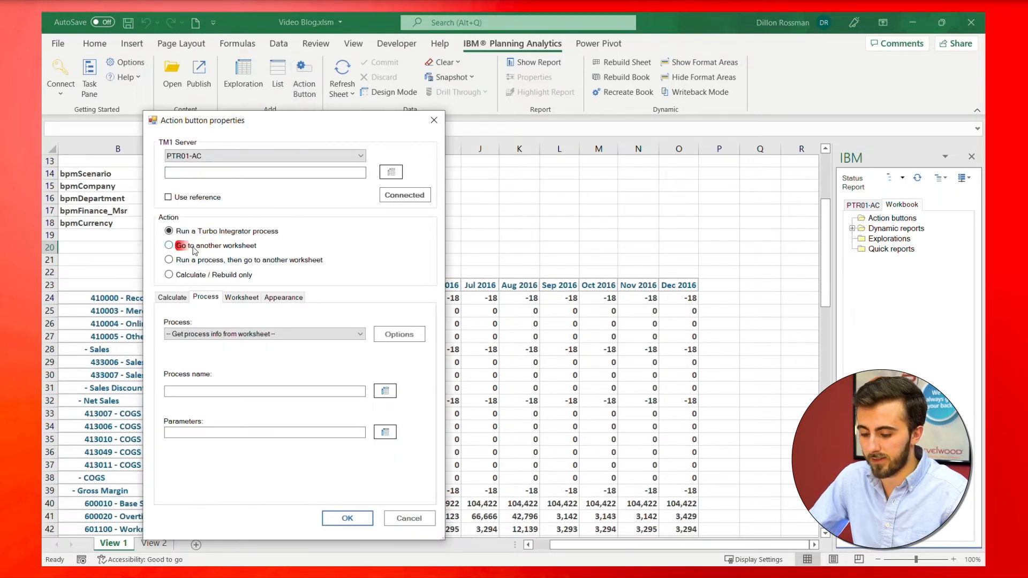
{"action": "left_click", "coordinate": [193, 247]}
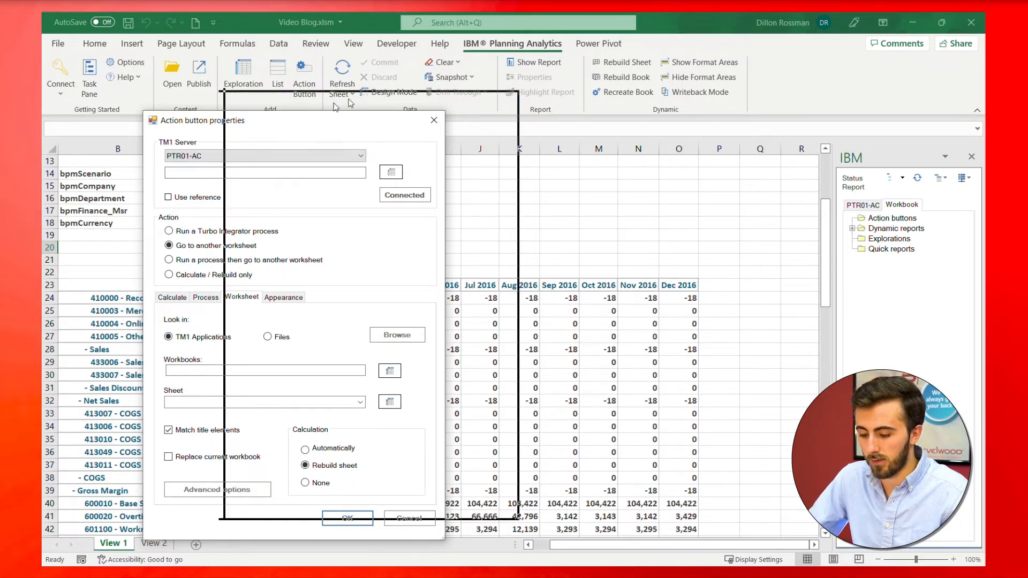
{"action": "left_click_drag", "start_coordinate": [253, 124], "coordinate": [378, 87]}
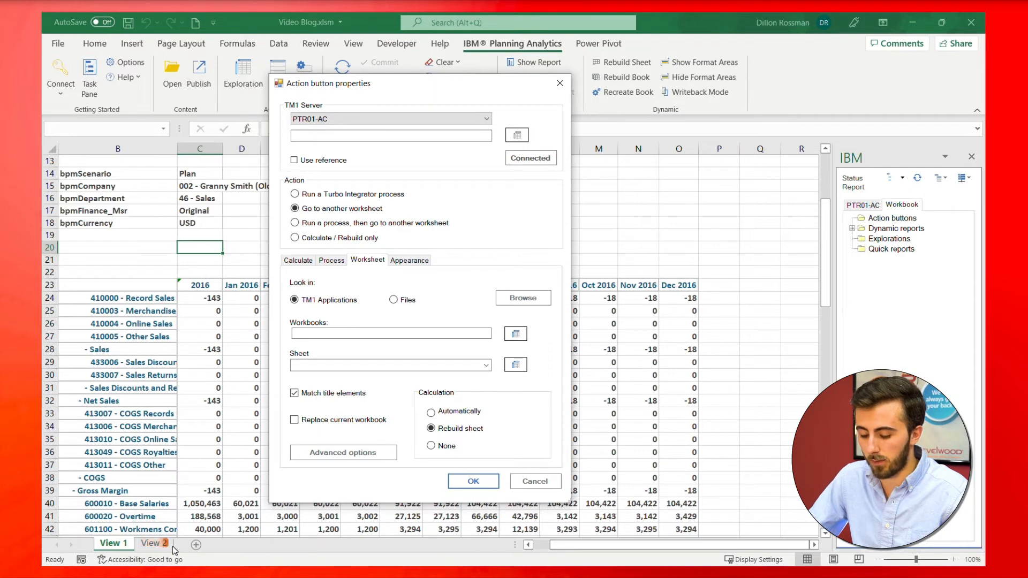
{"action": "left_click", "coordinate": [486, 366]}
{"action": "left_click", "coordinate": [401, 393]}
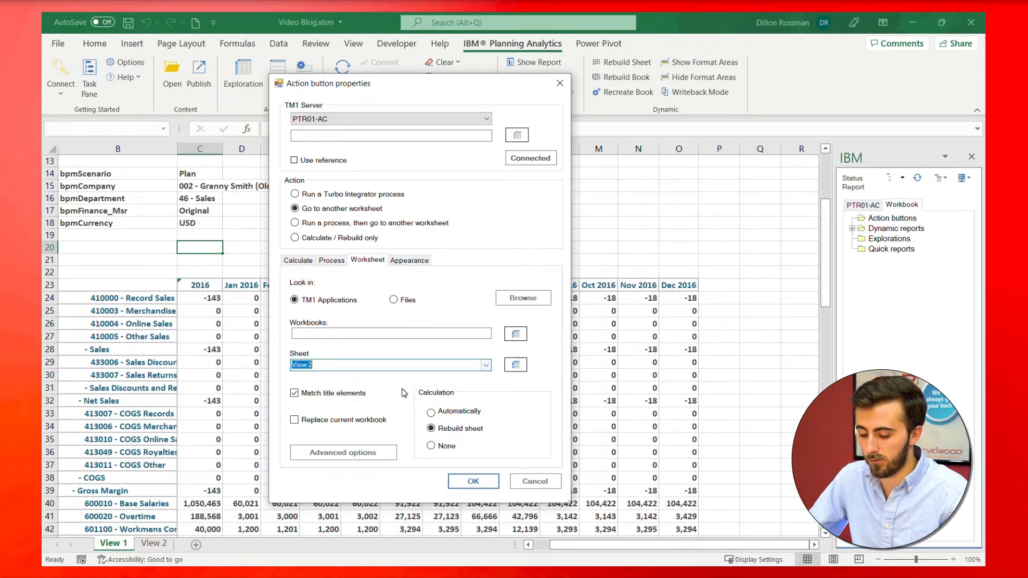
{"action": "left_click", "coordinate": [474, 482]}
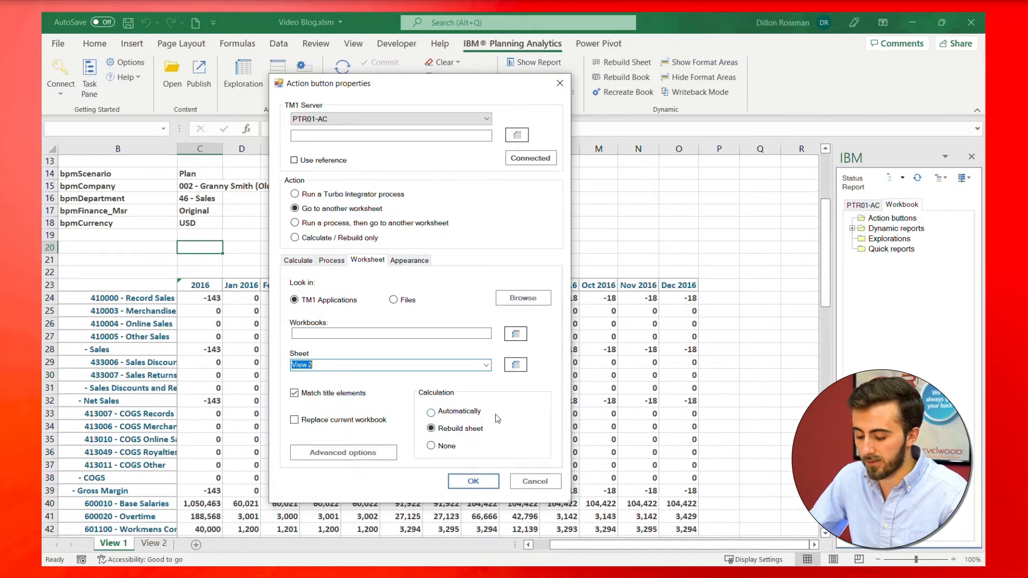
{"action": "left_click", "coordinate": [474, 481]}
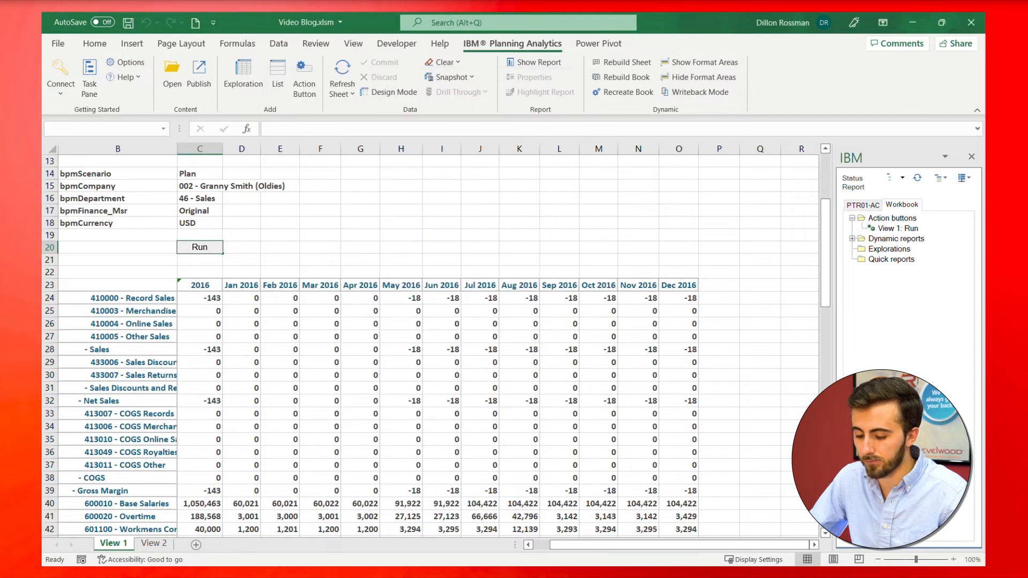
Test the Run button's navigation to the View 2 sheet and return to View 1
{"action": "left_click", "coordinate": [205, 250]}
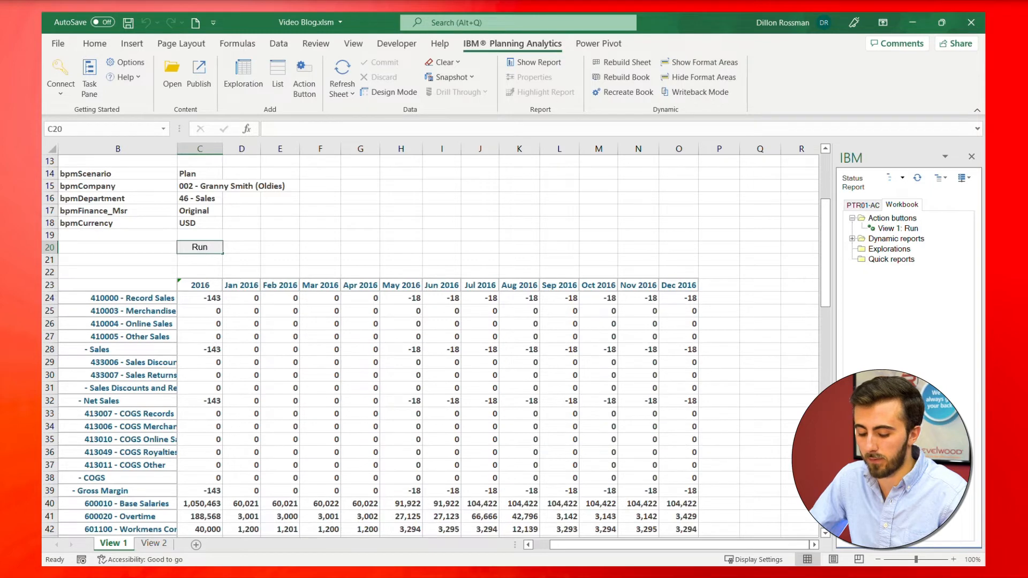
{"action": "left_click", "coordinate": [202, 248]}
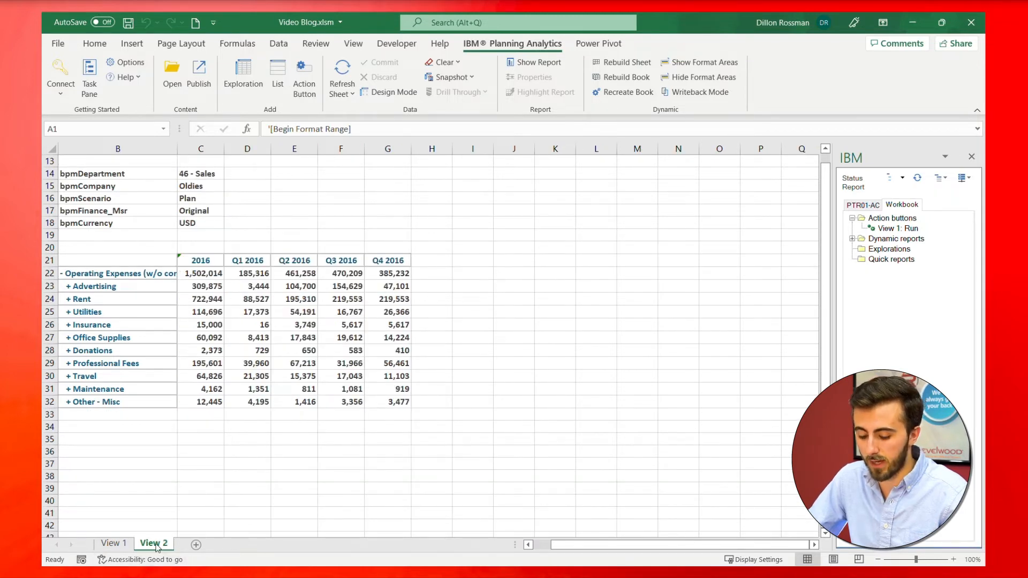
{"action": "left_click", "coordinate": [117, 544]}
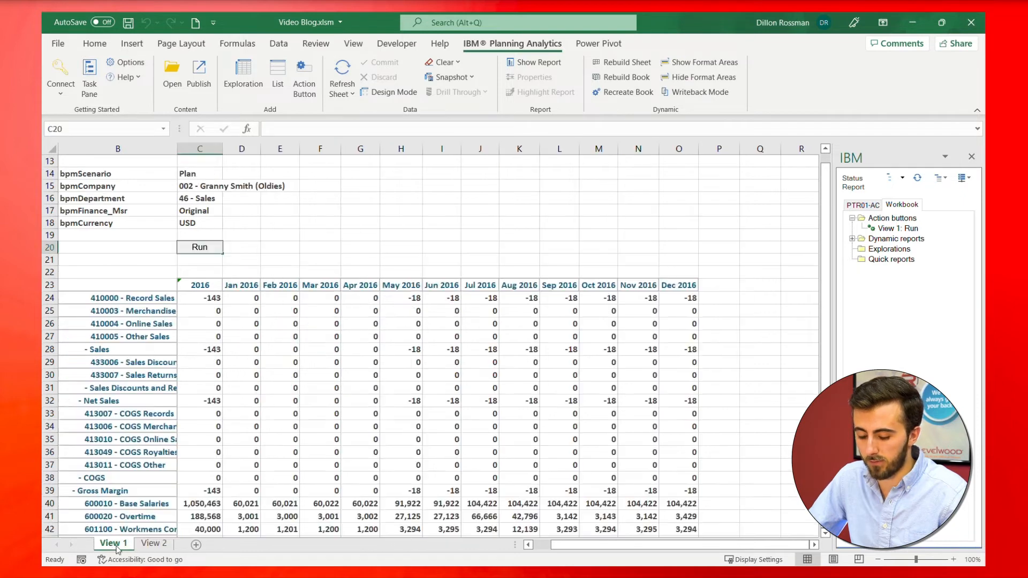
Delete the Run action button from the View 1 sheet
{"action": "right_click", "coordinate": [891, 234]}
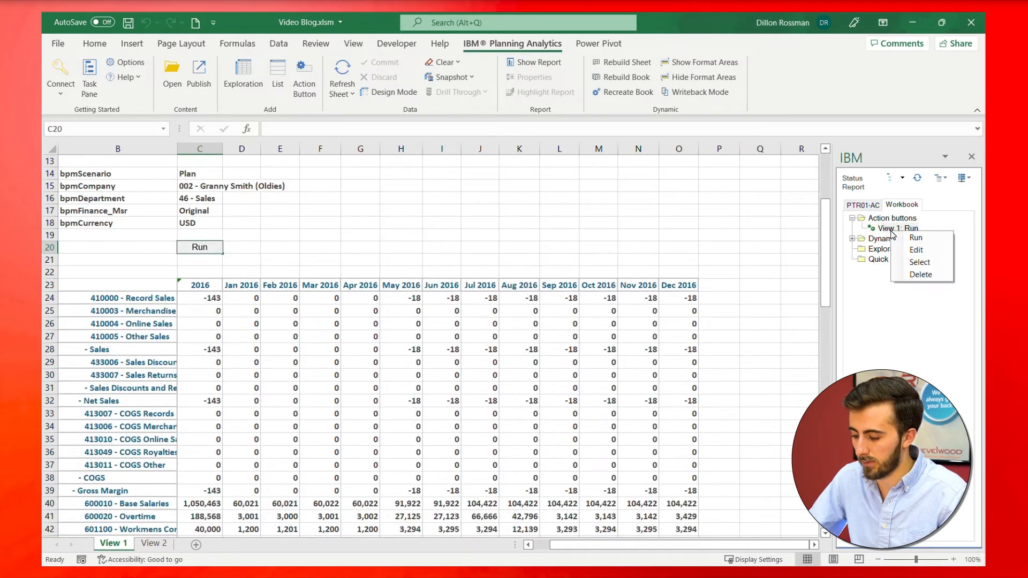
{"action": "left_click", "coordinate": [920, 274]}
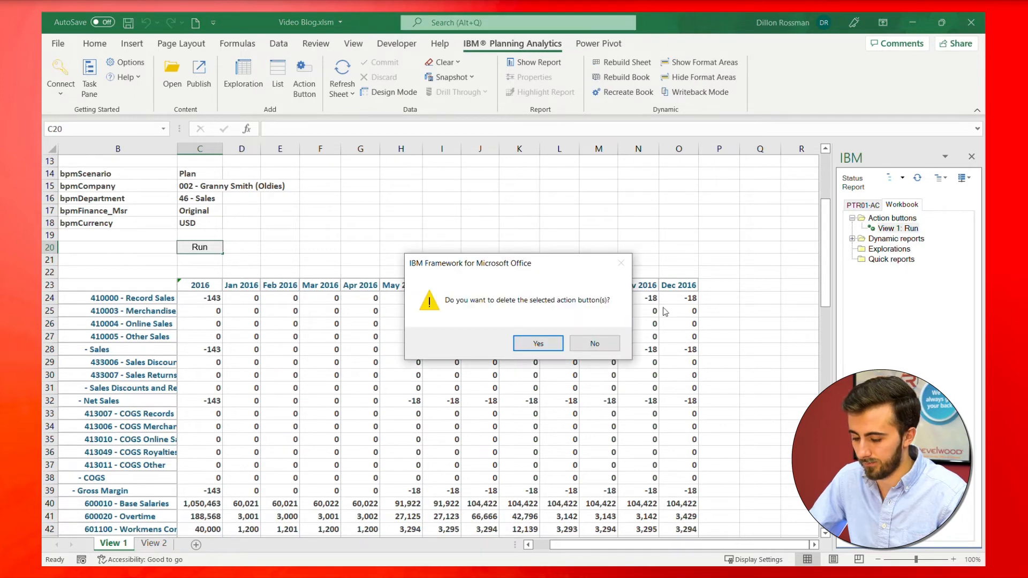
{"action": "left_click", "coordinate": [536, 343]}
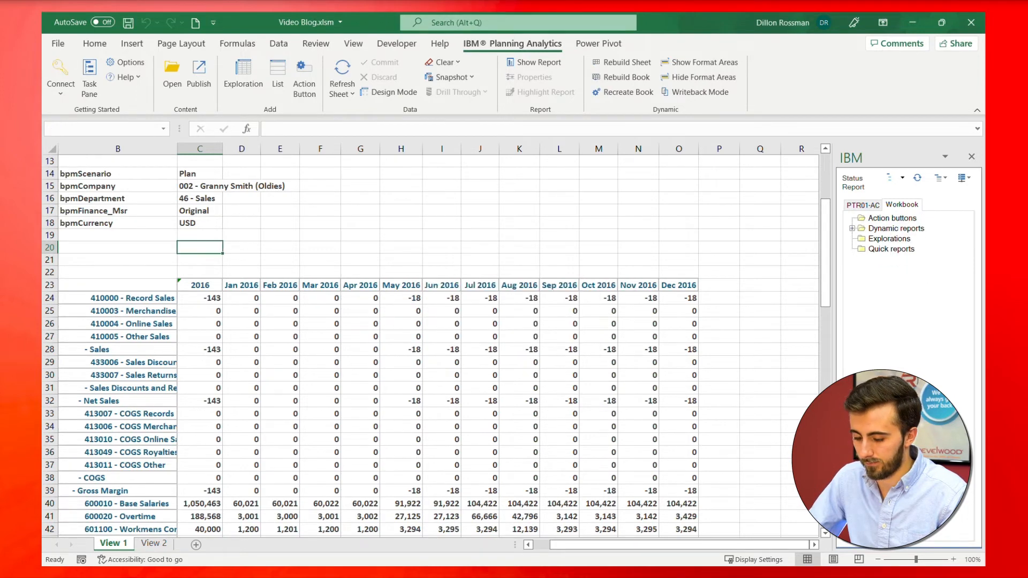
Insert a new action button at cell C20 with the Calculate / Rebuild only action and the Rebuild sheet option
{"action": "left_click", "coordinate": [303, 75]}
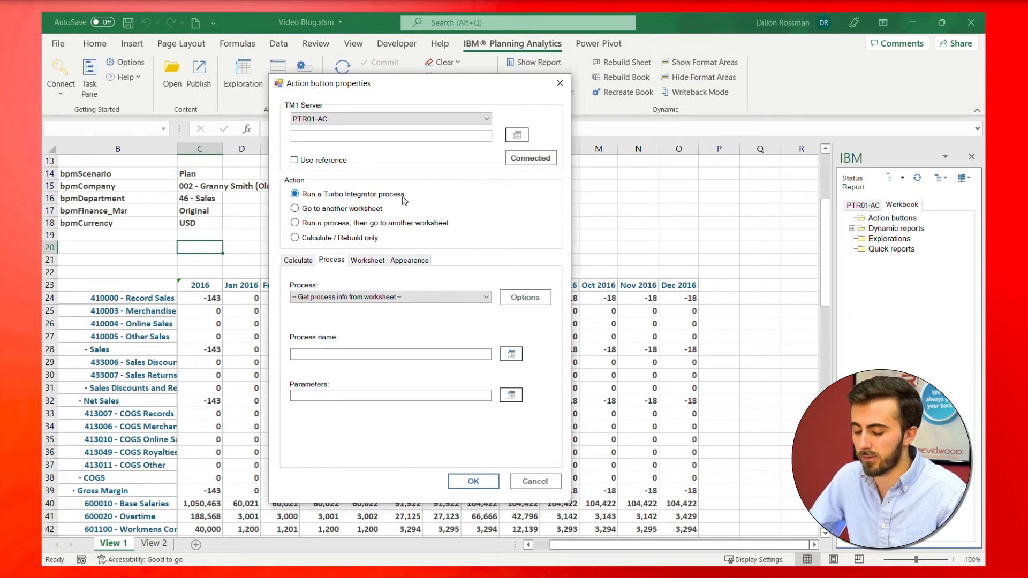
{"action": "left_click", "coordinate": [327, 224]}
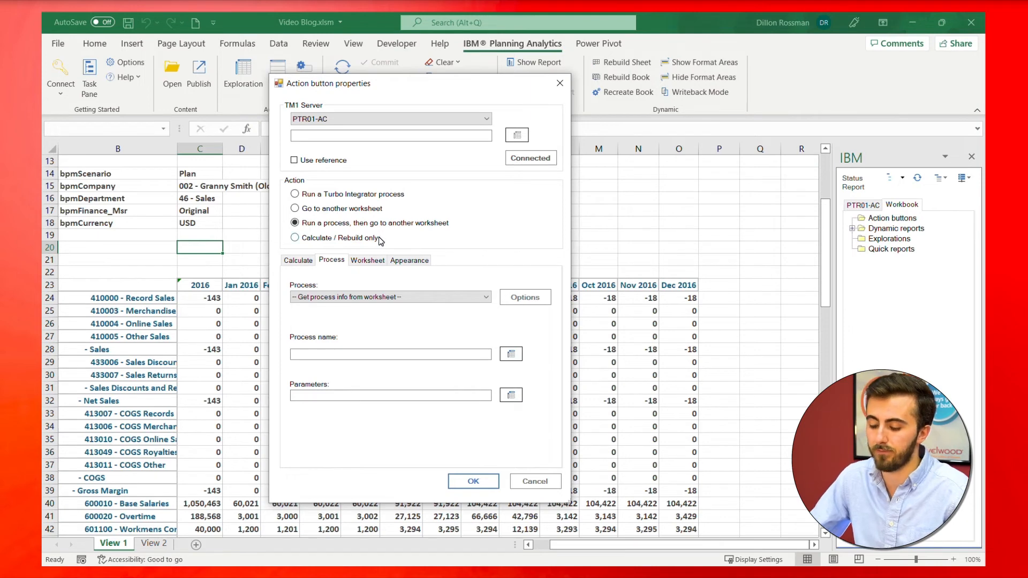
{"action": "left_click", "coordinate": [330, 239]}
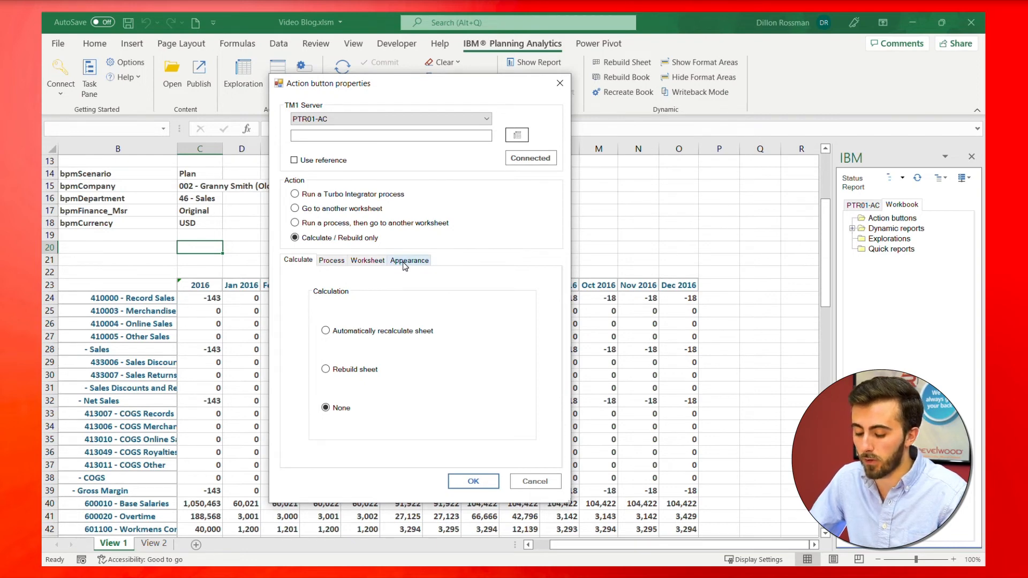
{"action": "left_click", "coordinate": [360, 375]}
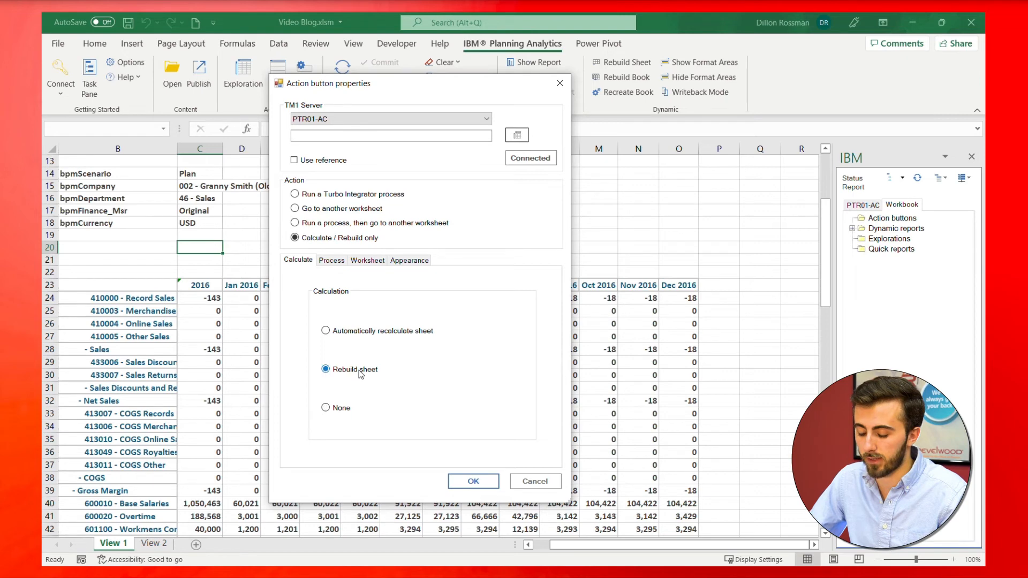
Caption the action button "Refresh Sheet" and place it on the View 1 sheet
{"action": "left_click", "coordinate": [409, 260]}
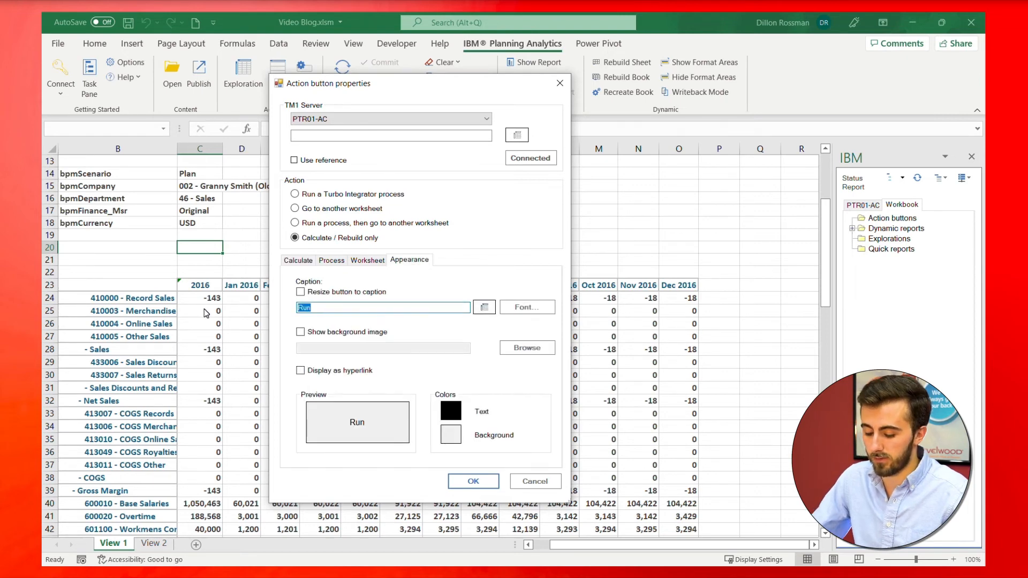
{"action": "type", "text": "Refresh s"}
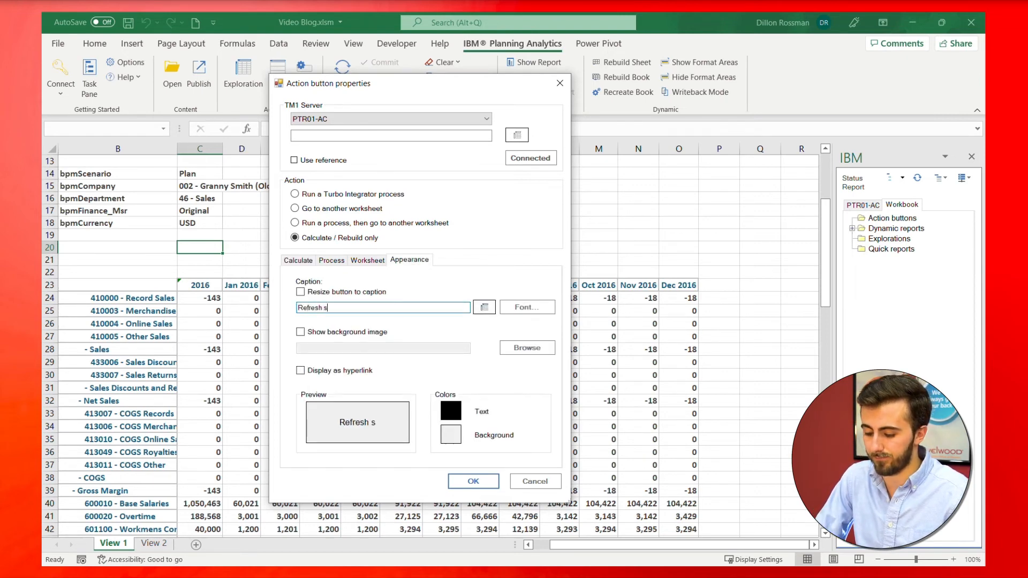
{"action": "type", "text": "he"}
{"action": "key", "text": "BackSpace"}
{"action": "key", "text": "BackSpace"}
{"action": "key", "text": "BackSpace"}
{"action": "type", "text": "She"}
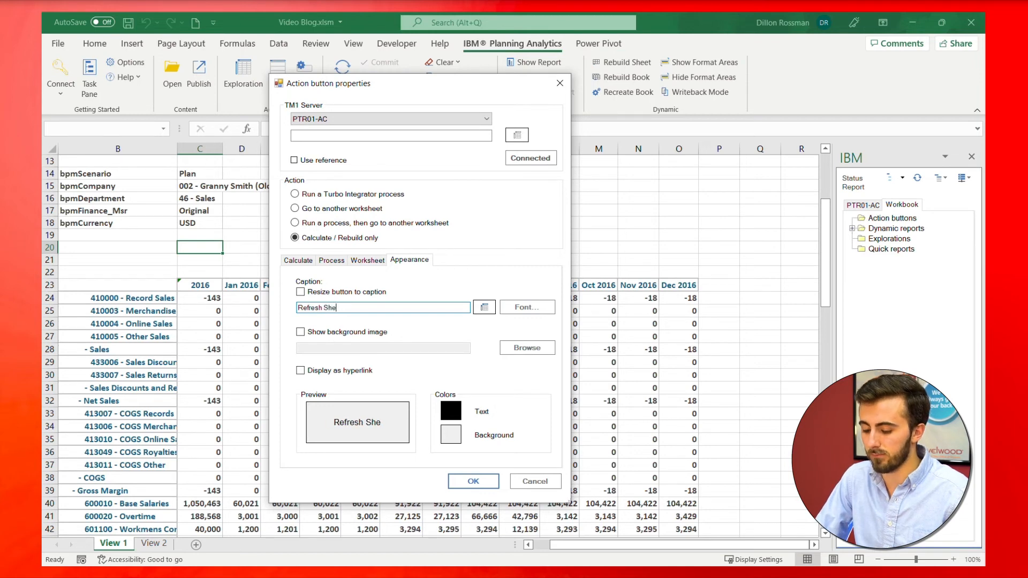
{"action": "type", "text": "et"}
{"action": "left_click", "coordinate": [473, 480]}
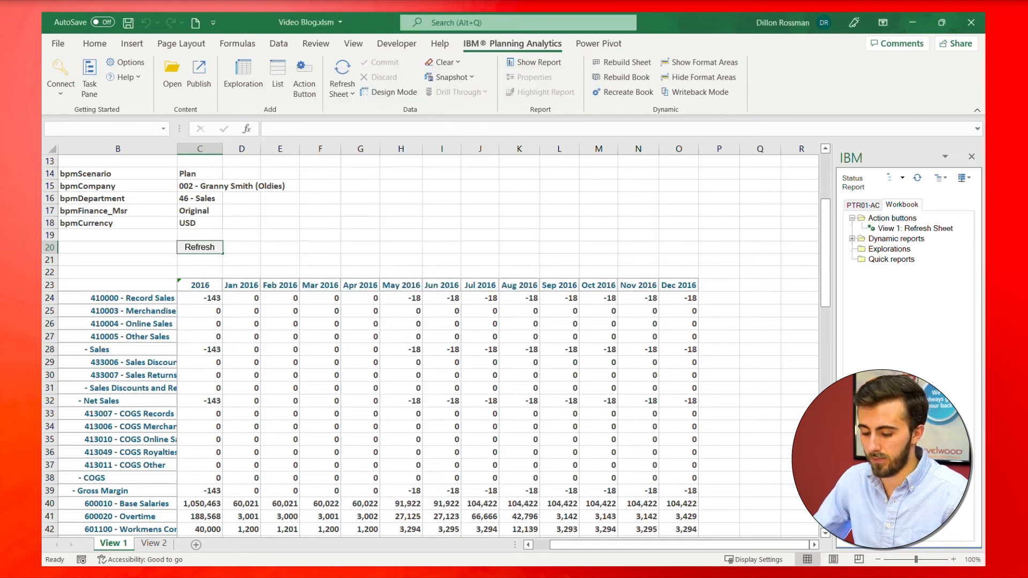
Enlarge the Refresh Sheet button to span rows 20 and 21 and extend just past column D
{"action": "right_click", "coordinate": [222, 254]}
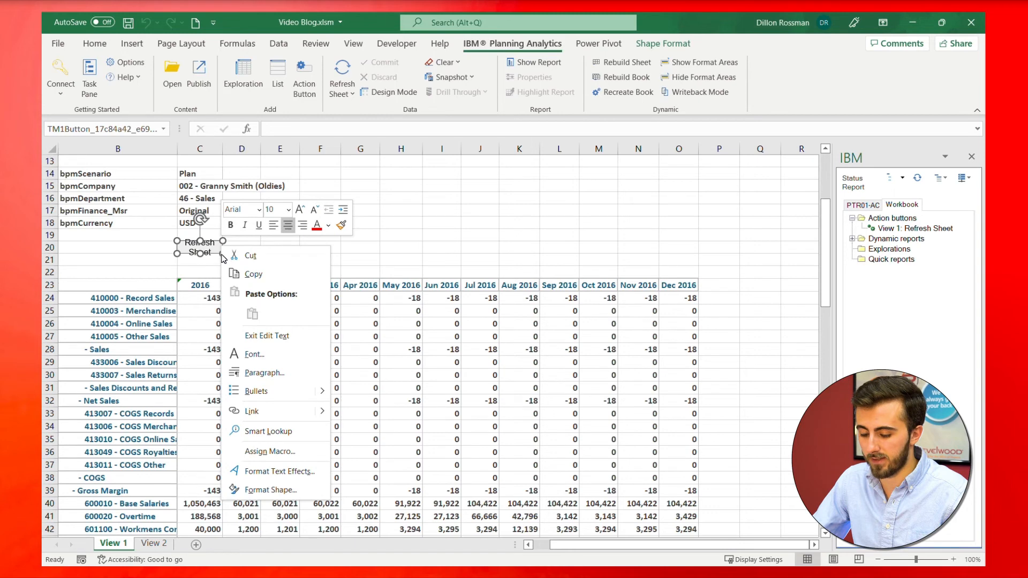
{"action": "key", "text": "Escape"}
{"action": "key", "text": "Escape"}
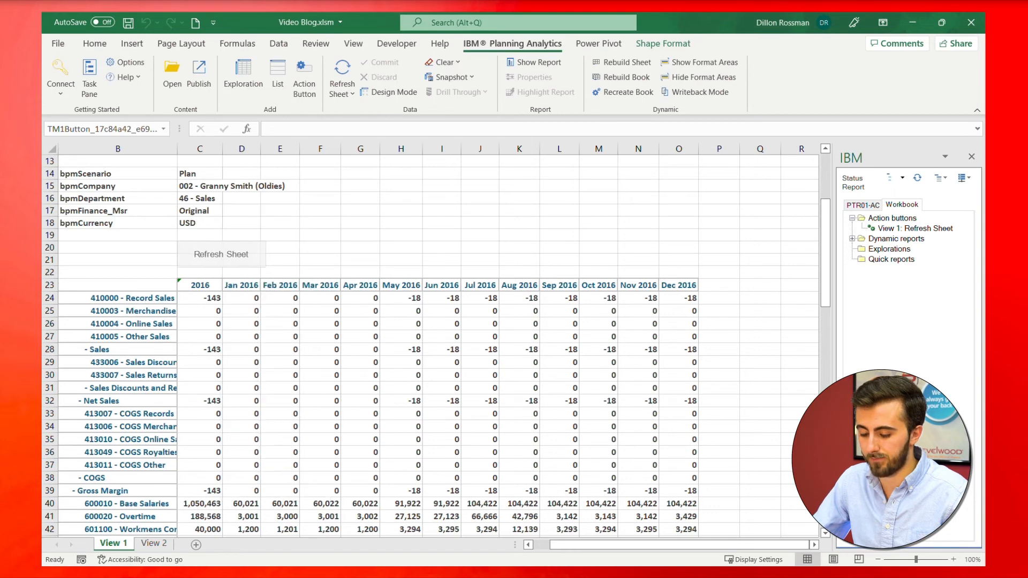
{"action": "left_click_drag", "start_coordinate": [266, 254], "coordinate": [269, 254]}
{"action": "left_click", "coordinate": [320, 247]}
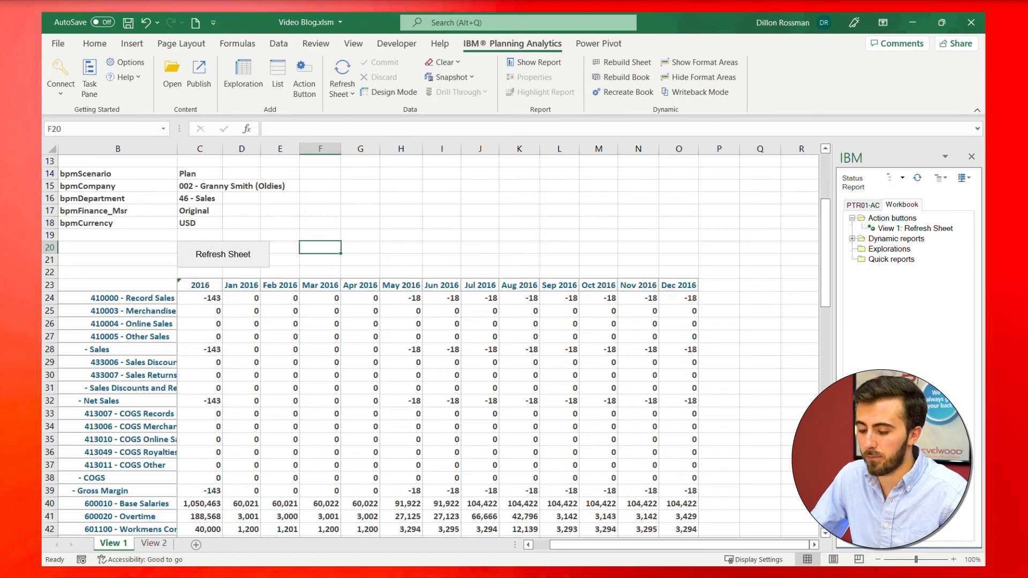
Test the Refresh Sheet action button by running its rebuild of the View 1 sheet
{"action": "left_click", "coordinate": [608, 67]}
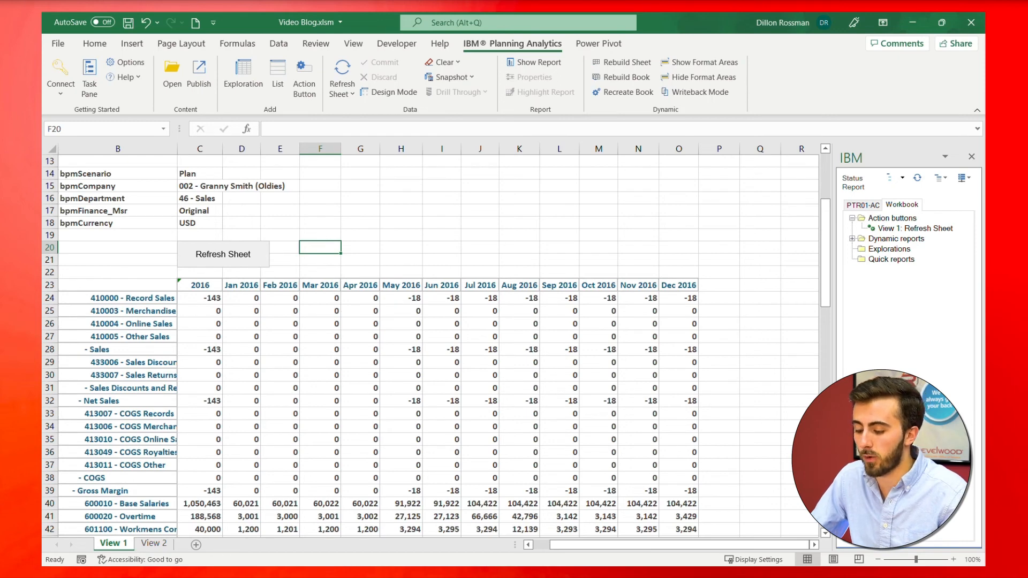
{"action": "left_click", "coordinate": [355, 89]}
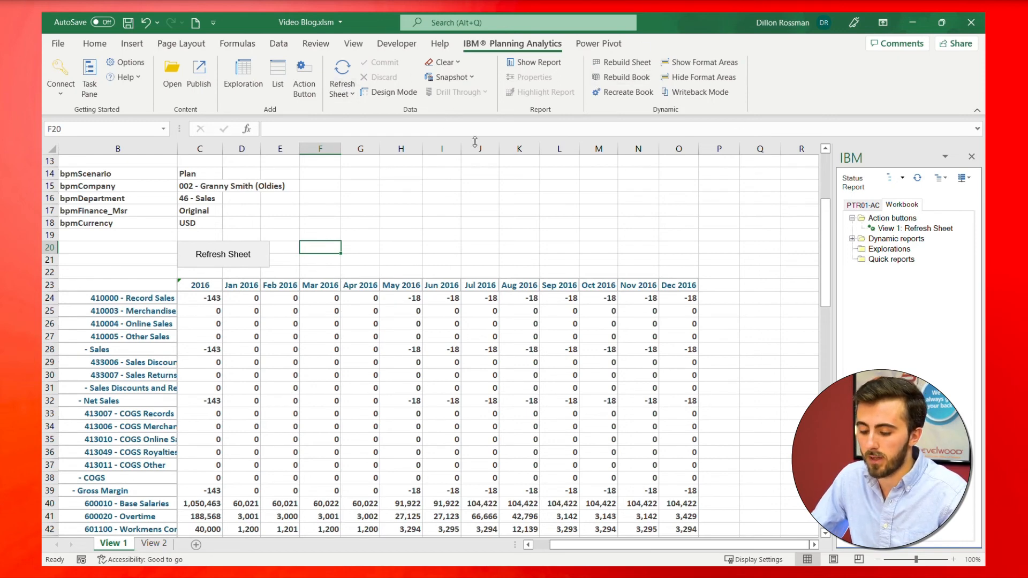
{"action": "left_click", "coordinate": [223, 255]}
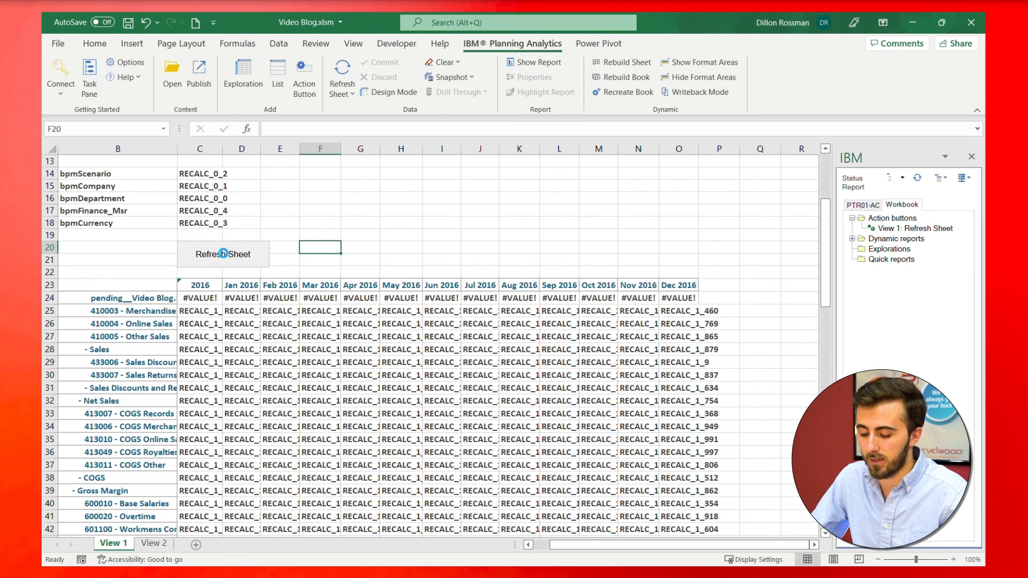